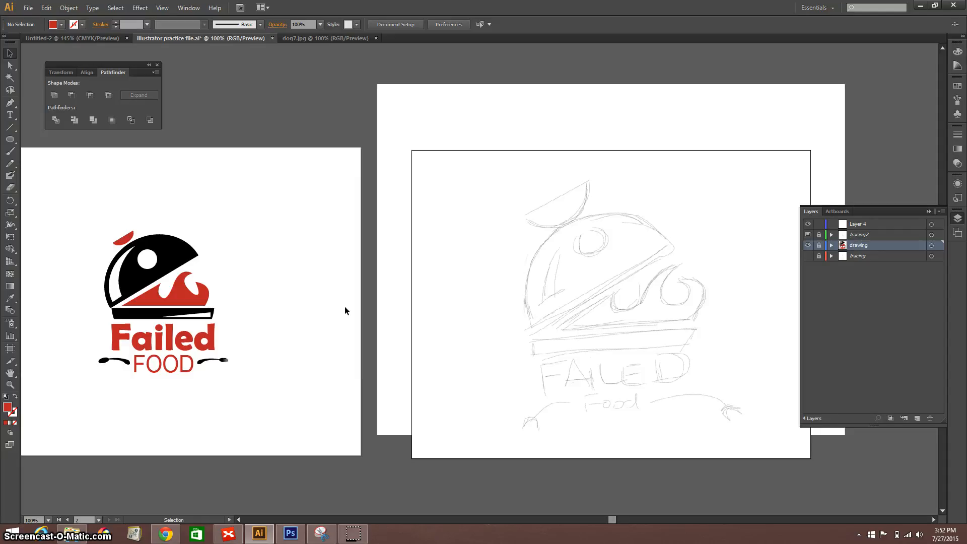
# Step: On Layer 4, draw a rectangle about 1.82 by 1.55 in to the upper right of the dome sketch
pyautogui.click(878, 225)
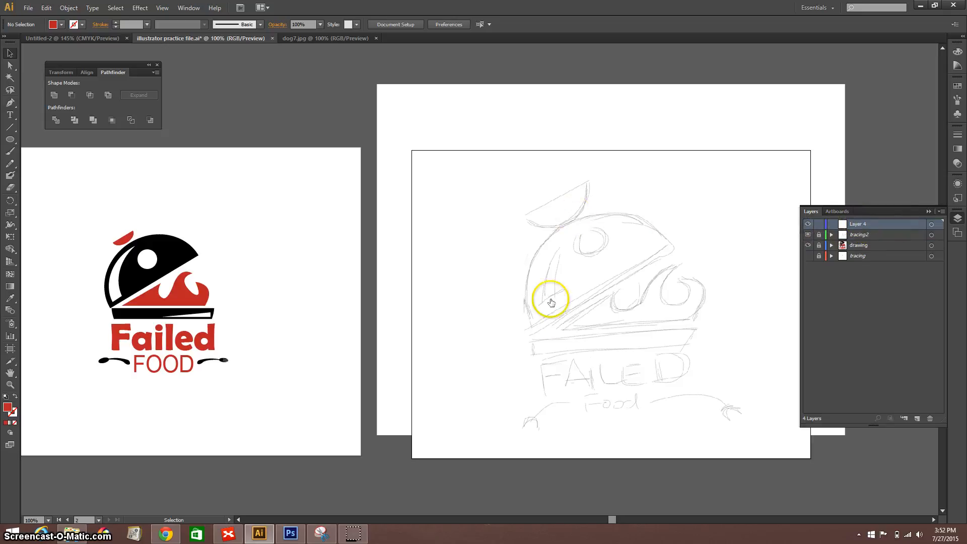
pyautogui.moveTo(699, 267); pyautogui.dragTo(549, 287)
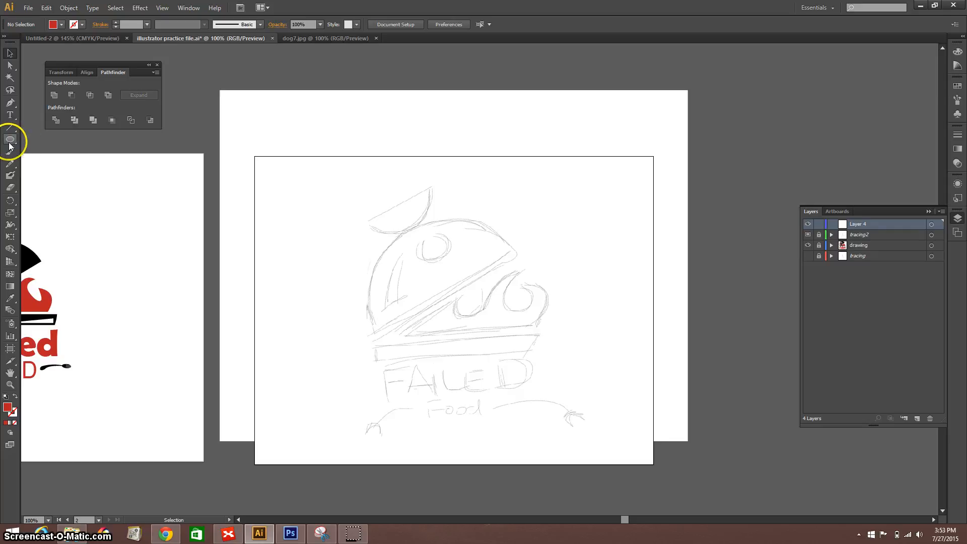
pyautogui.moveTo(12, 141)
pyautogui.mouseDown()
pyautogui.moveTo(48, 135)
pyautogui.moveTo(48, 151)
pyautogui.moveTo(18, 141)
pyautogui.moveTo(79, 140)
pyautogui.moveTo(57, 151)
pyautogui.moveTo(63, 187)
pyautogui.moveTo(60, 160)
pyautogui.moveTo(13, 141)
pyautogui.mouseUp()
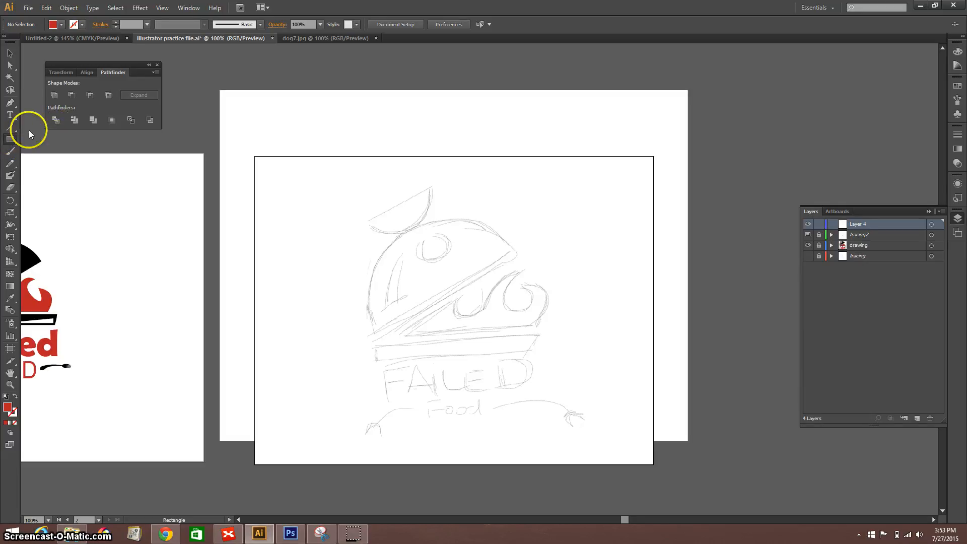
pyautogui.click(7, 146)
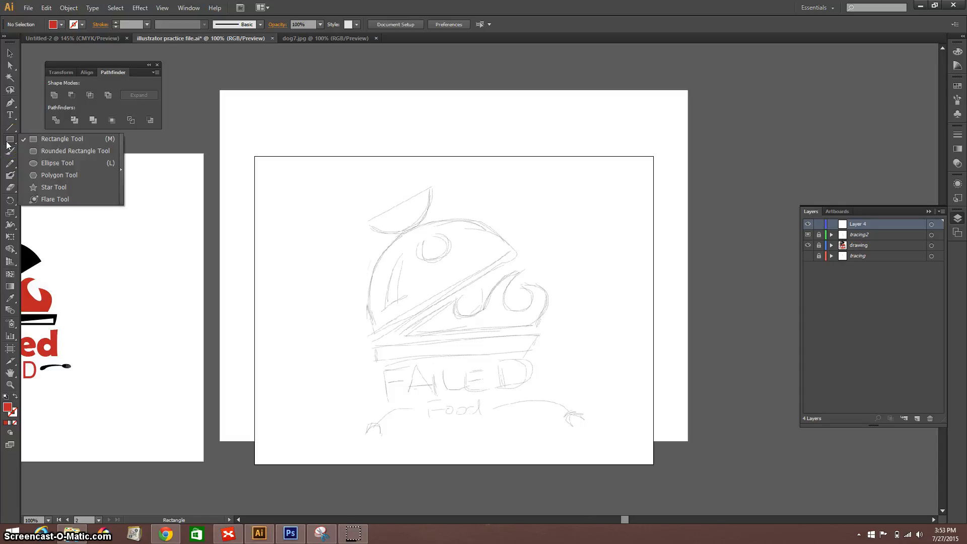
pyautogui.moveTo(11, 143)
pyautogui.mouseDown()
pyautogui.moveTo(47, 173)
pyautogui.moveTo(48, 199)
pyautogui.moveTo(26, 141)
pyautogui.moveTo(52, 146)
pyautogui.mouseUp()
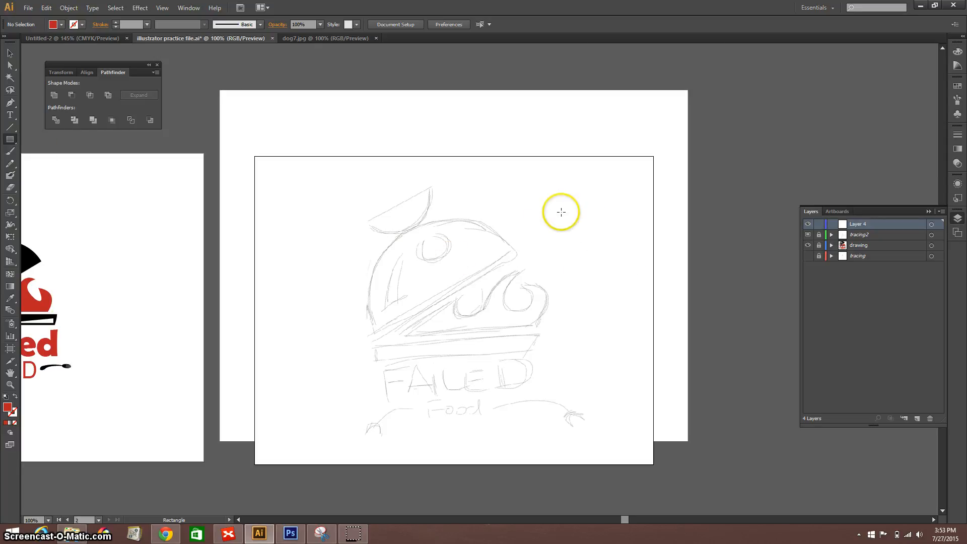
pyautogui.moveTo(538, 185)
pyautogui.mouseDown()
pyautogui.moveTo(638, 269)
pyautogui.moveTo(624, 196)
pyautogui.moveTo(592, 253)
pyautogui.moveTo(622, 272)
pyautogui.moveTo(620, 241)
pyautogui.moveTo(587, 220)
pyautogui.moveTo(653, 285)
pyautogui.moveTo(622, 263)
pyautogui.moveTo(607, 265)
pyautogui.moveTo(608, 243)
pyautogui.mouseUp()
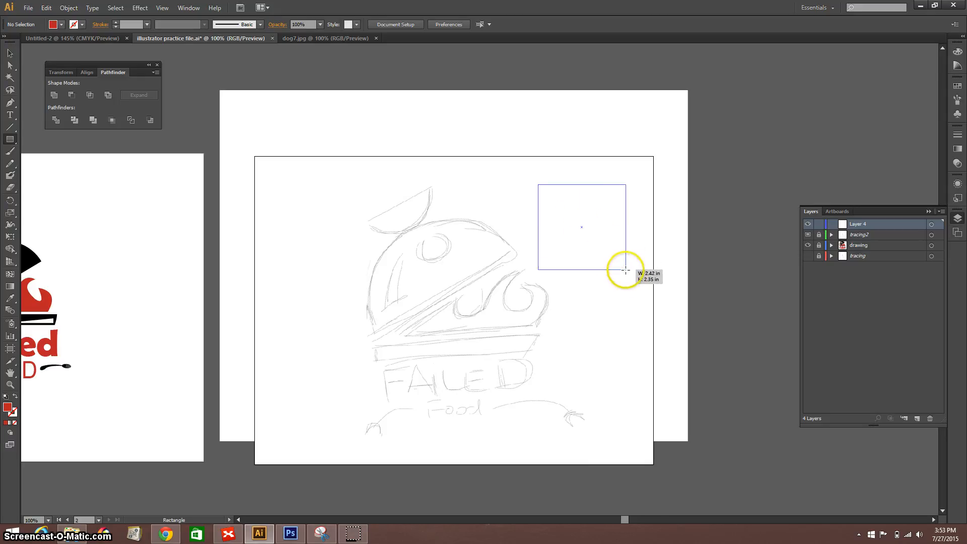
pyautogui.moveTo(626, 270); pyautogui.dragTo(630, 260)
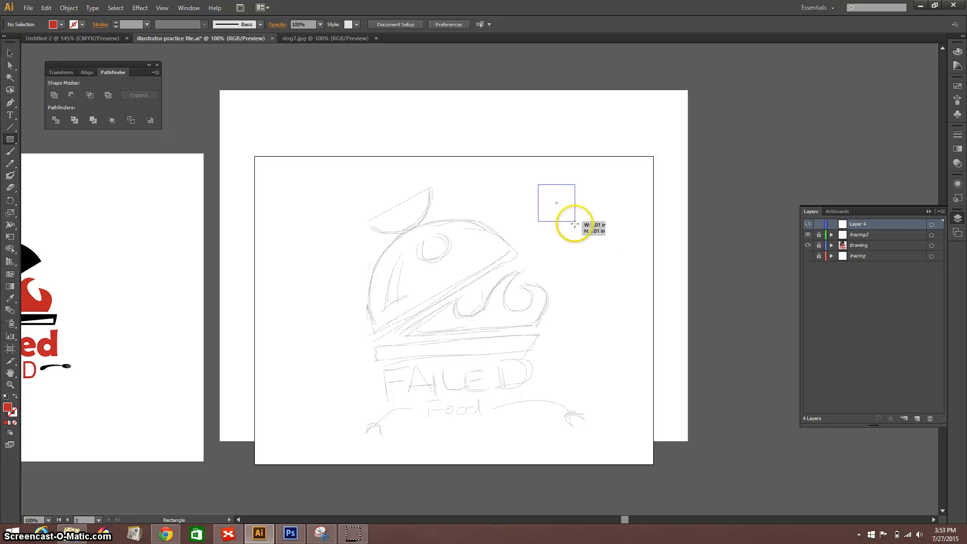
pyautogui.moveTo(594, 246)
pyautogui.mouseDown()
pyautogui.moveTo(619, 272)
pyautogui.moveTo(582, 224)
pyautogui.moveTo(616, 266)
pyautogui.moveTo(559, 223)
pyautogui.moveTo(596, 246)
pyautogui.mouseUp()
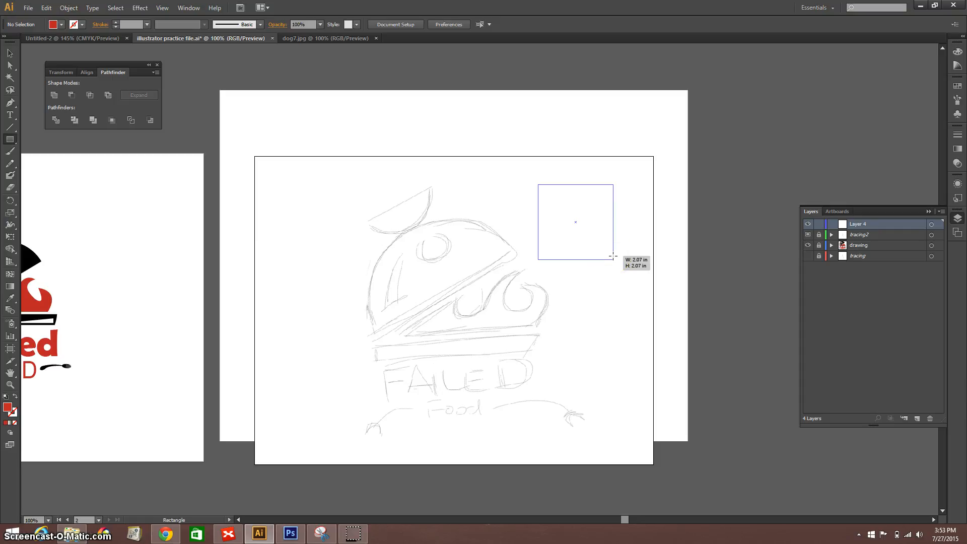
pyautogui.moveTo(613, 256)
pyautogui.mouseDown()
pyautogui.moveTo(632, 190)
pyautogui.moveTo(639, 338)
pyautogui.moveTo(621, 377)
pyautogui.moveTo(644, 220)
pyautogui.moveTo(554, 219)
pyautogui.moveTo(628, 221)
pyautogui.moveTo(602, 229)
pyautogui.moveTo(603, 240)
pyautogui.mouseUp()
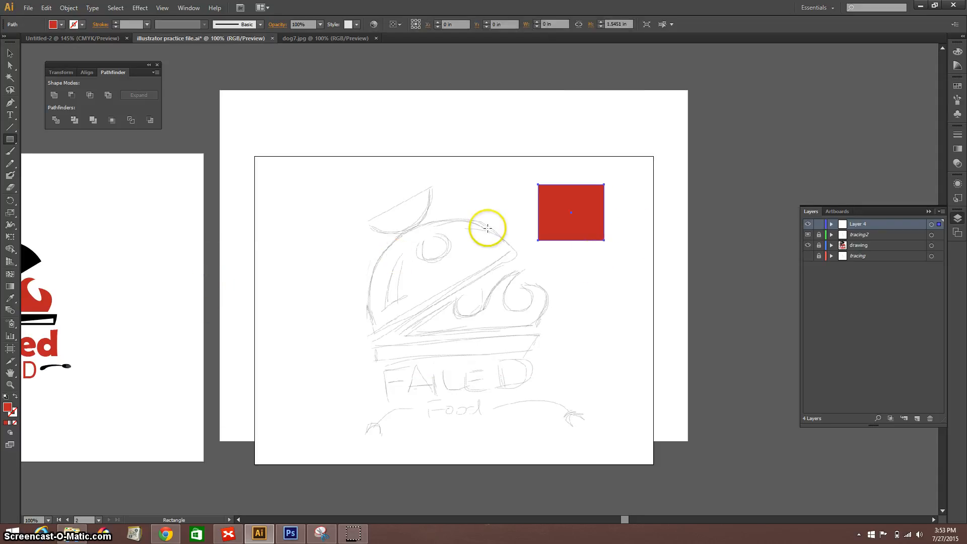
# Step: Give the rectangle the default black stroke with no fill and move it over the tip of the sketched dome
pyautogui.click(5, 397)
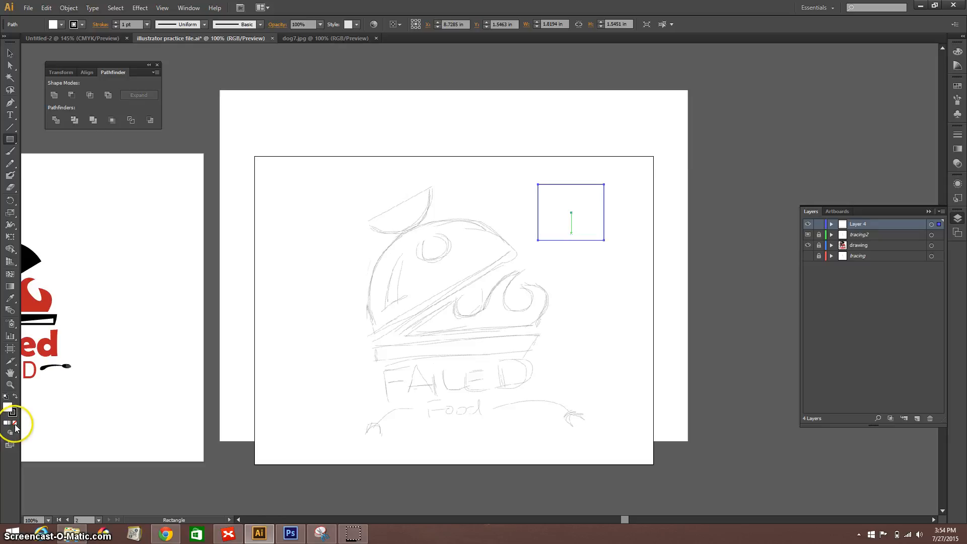
pyautogui.click(15, 423)
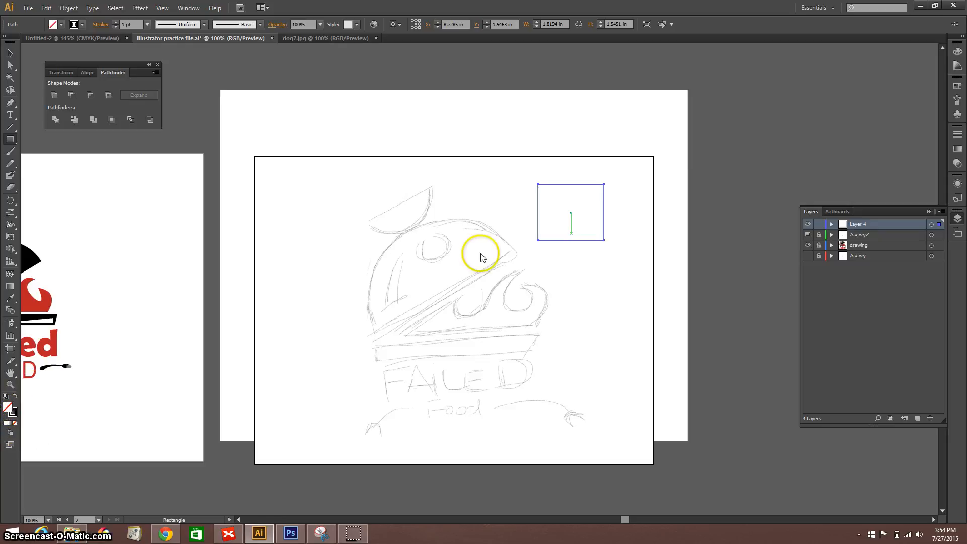
pyautogui.click(10, 53)
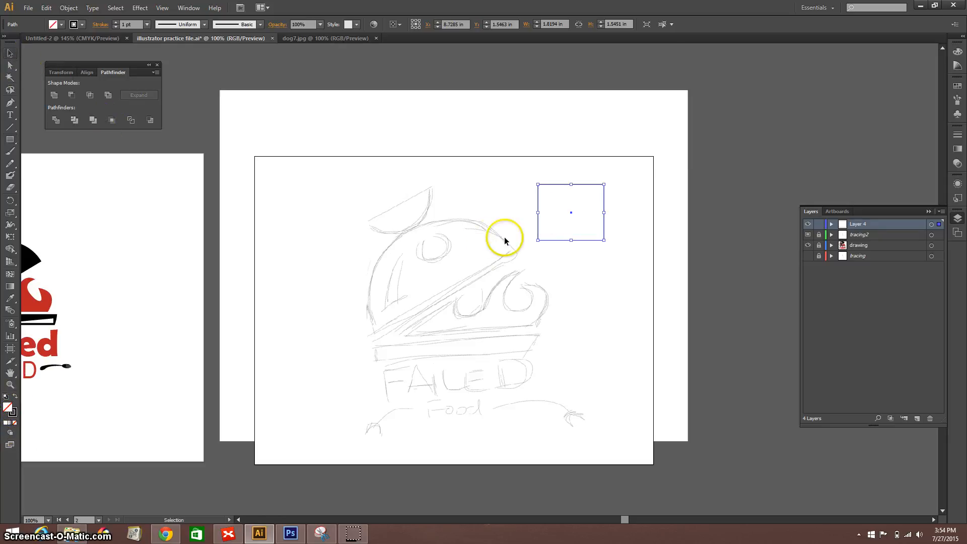
pyautogui.moveTo(561, 242); pyautogui.dragTo(502, 225)
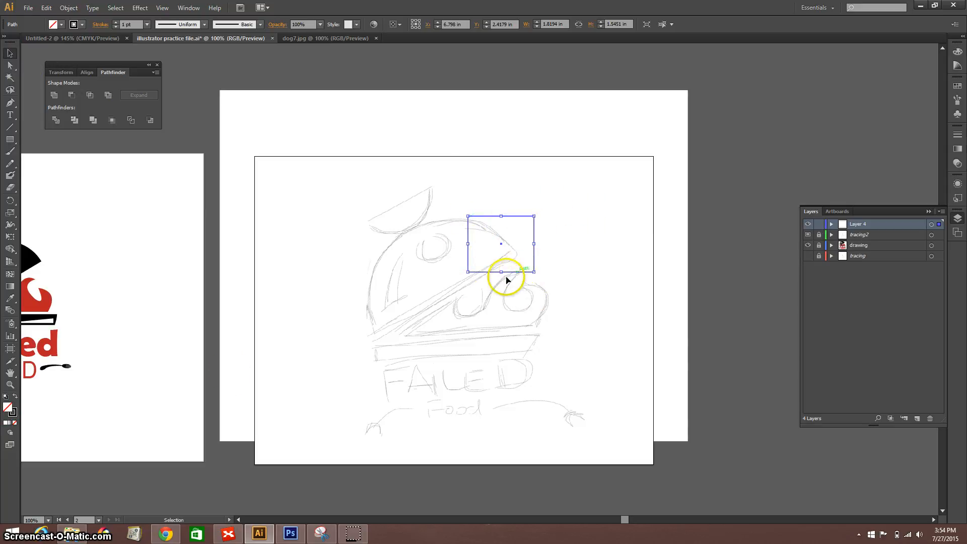
# Step: Try the rectangle without a stroke
pyautogui.click(15, 417)
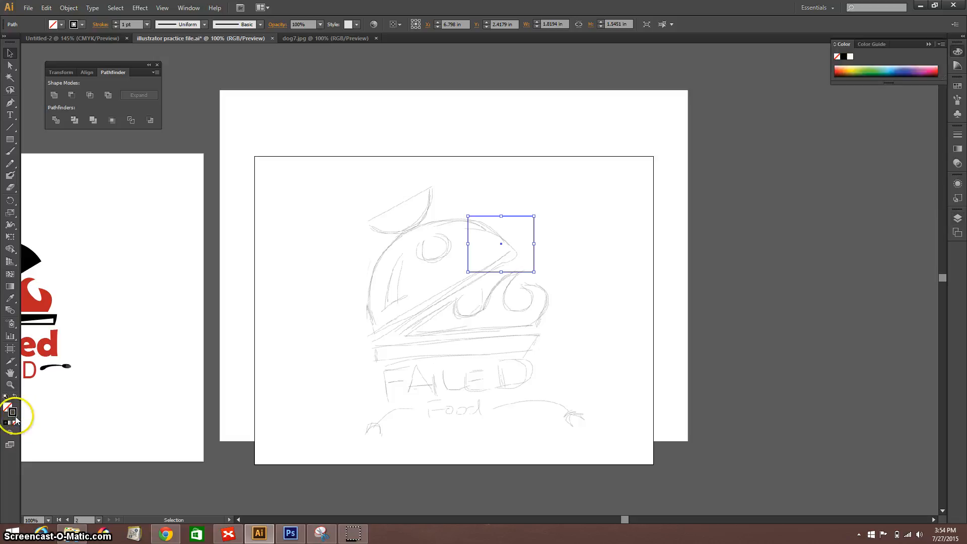
pyautogui.click(15, 423)
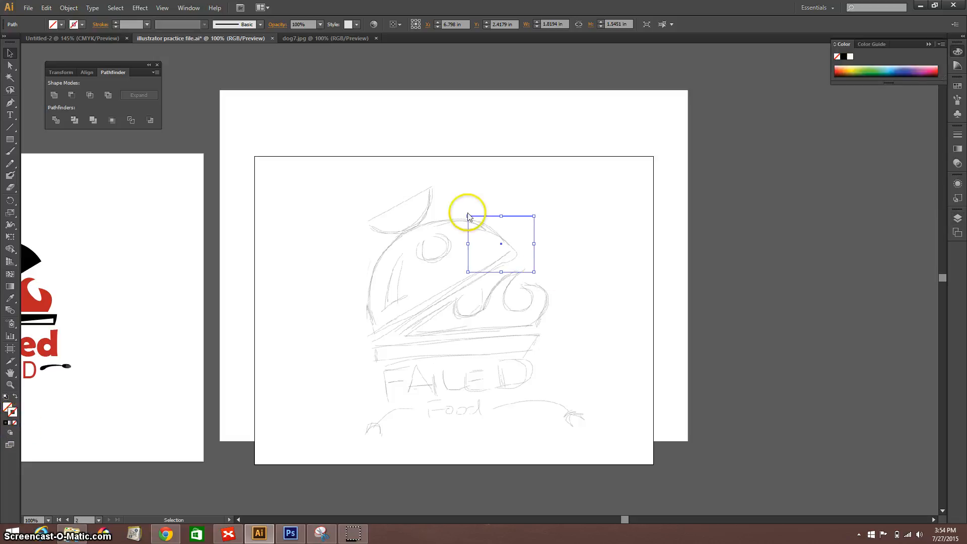
pyautogui.click(606, 276)
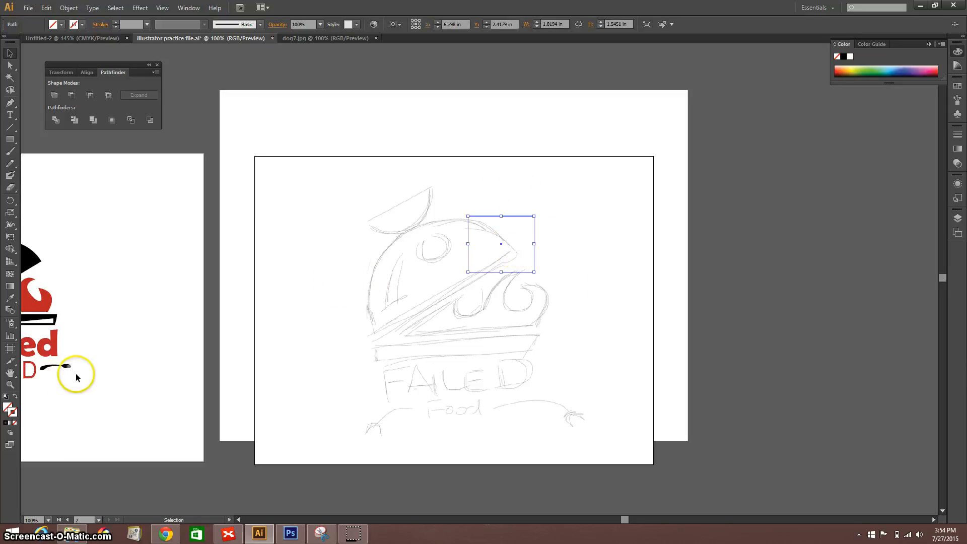
# Step: Reset the rectangle to a default black stroke without fill and resize it to about 1.71 by 1.63 in
pyautogui.click(6, 397)
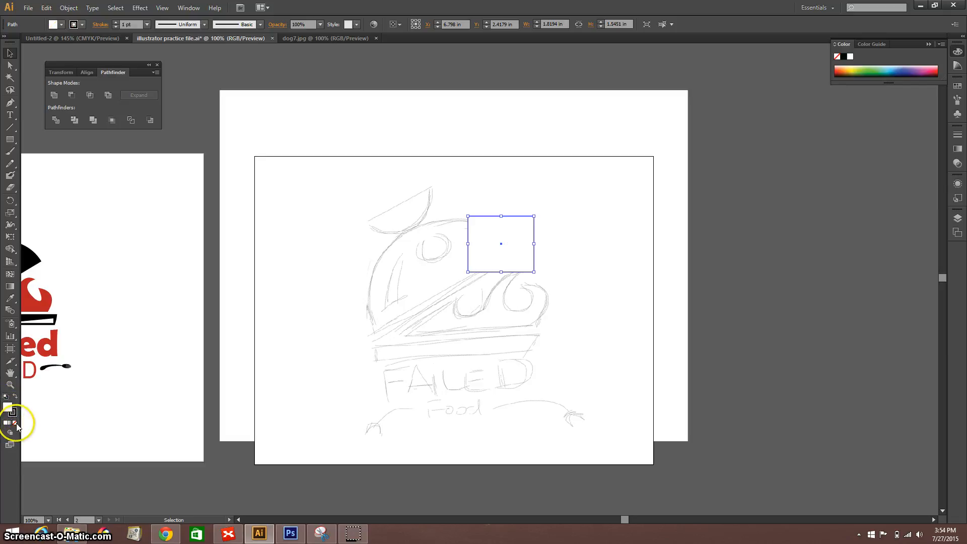
pyautogui.click(14, 422)
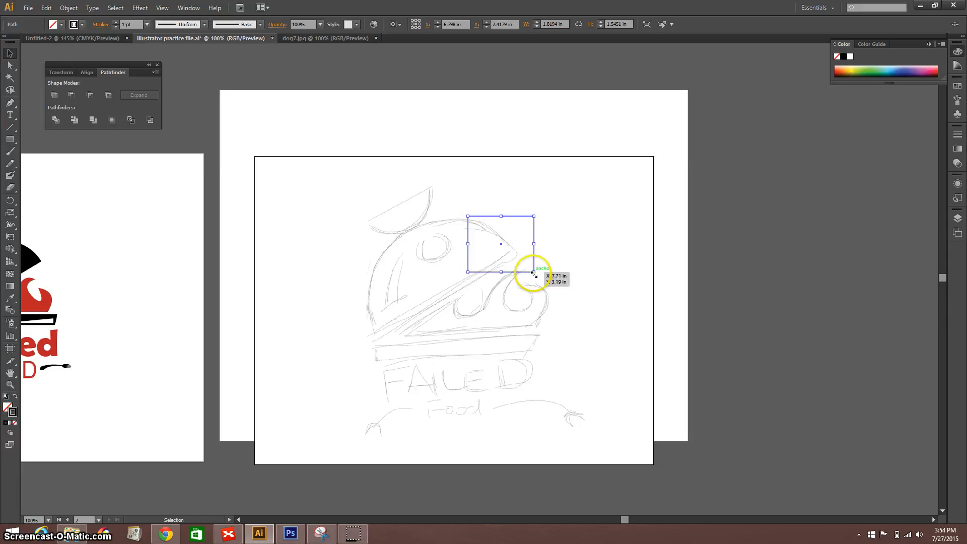
pyautogui.moveTo(533, 272)
pyautogui.mouseDown()
pyautogui.moveTo(527, 277)
pyautogui.moveTo(470, 209)
pyautogui.moveTo(529, 275)
pyautogui.mouseUp()
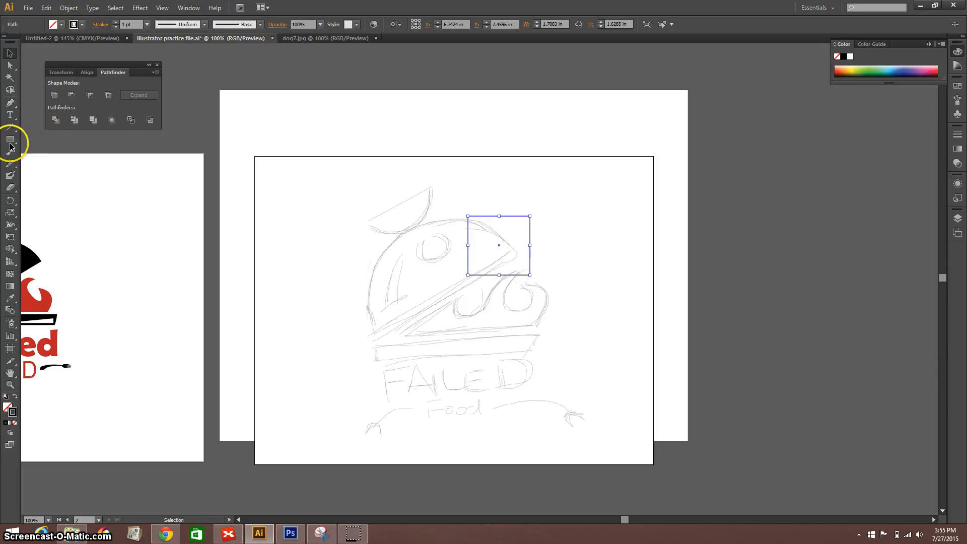
# Step: Draw an ellipse about 2.39 by 2.74 in, a 2.05 in circle below it, a flat ellipse above the rectangle and a narrow upright one near the leaf
pyautogui.moveTo(7, 144); pyautogui.dragTo(61, 169)
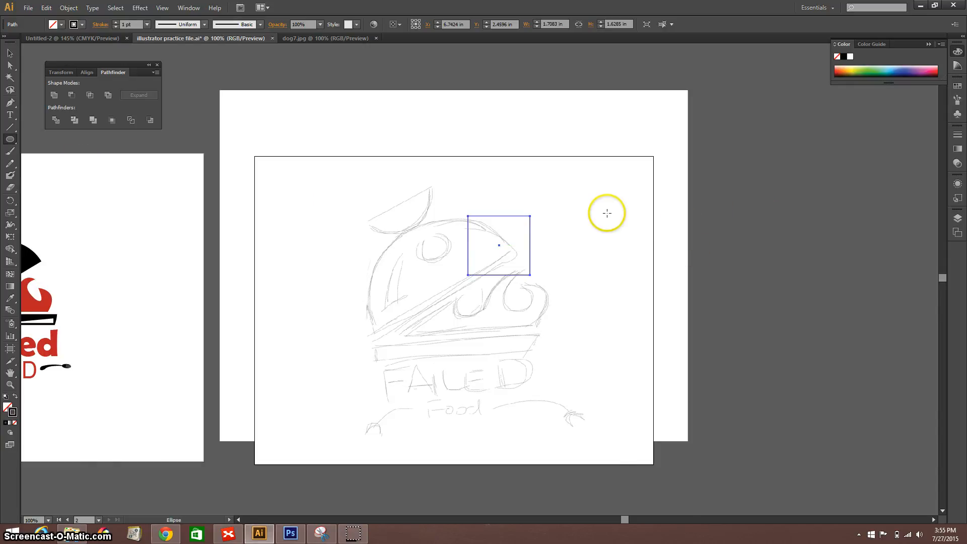
pyautogui.moveTo(562, 195); pyautogui.dragTo(622, 283)
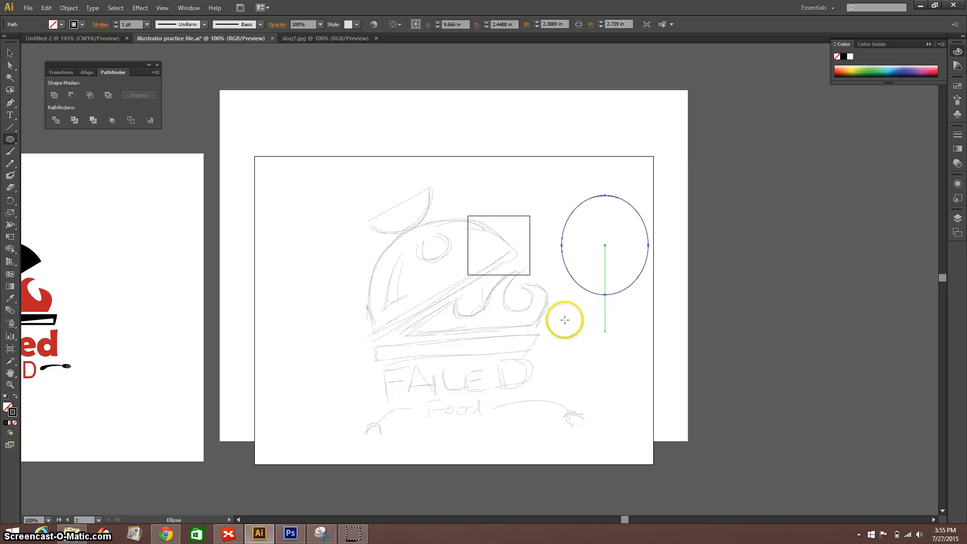
pyautogui.moveTo(566, 319); pyautogui.dragTo(632, 395)
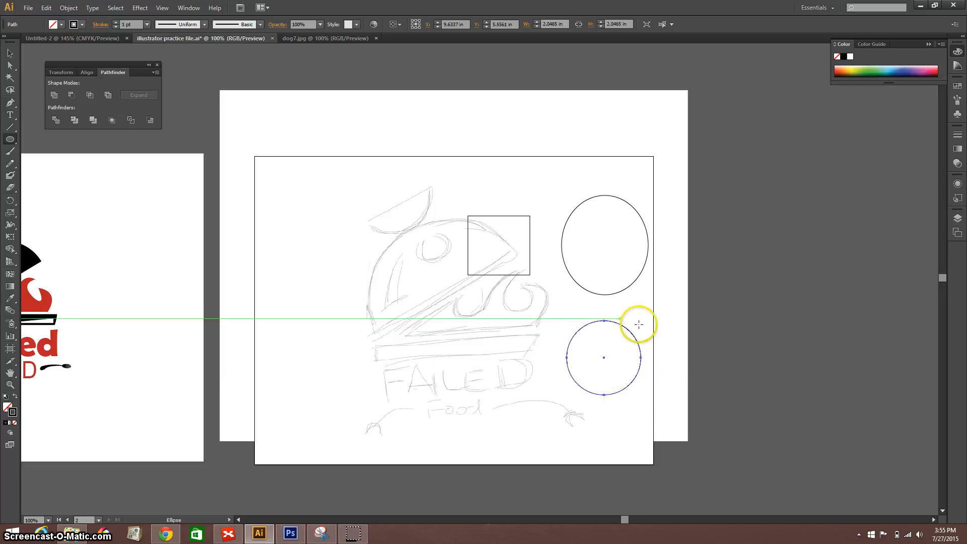
pyautogui.moveTo(490, 176); pyautogui.dragTo(545, 186)
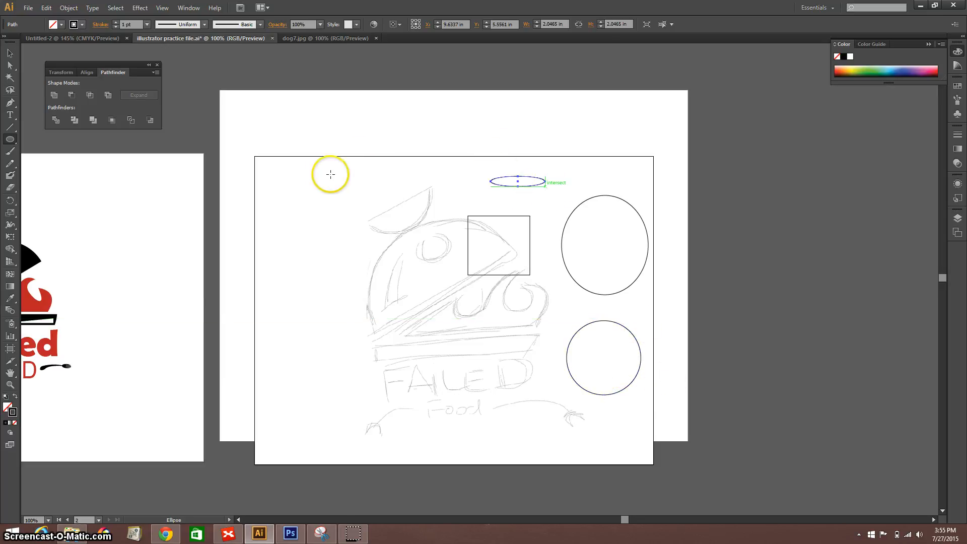
pyautogui.moveTo(330, 174); pyautogui.dragTo(317, 243)
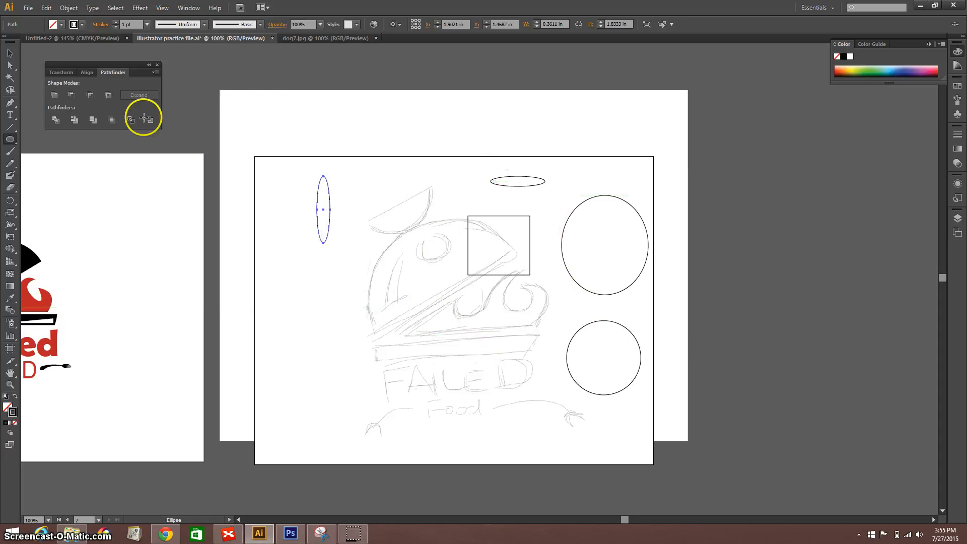
# Step: Draw two rounded rectangles beside the sketch, one about 1.61 by 1.78 in and a square one about 0.92 in below it
pyautogui.click(9, 140)
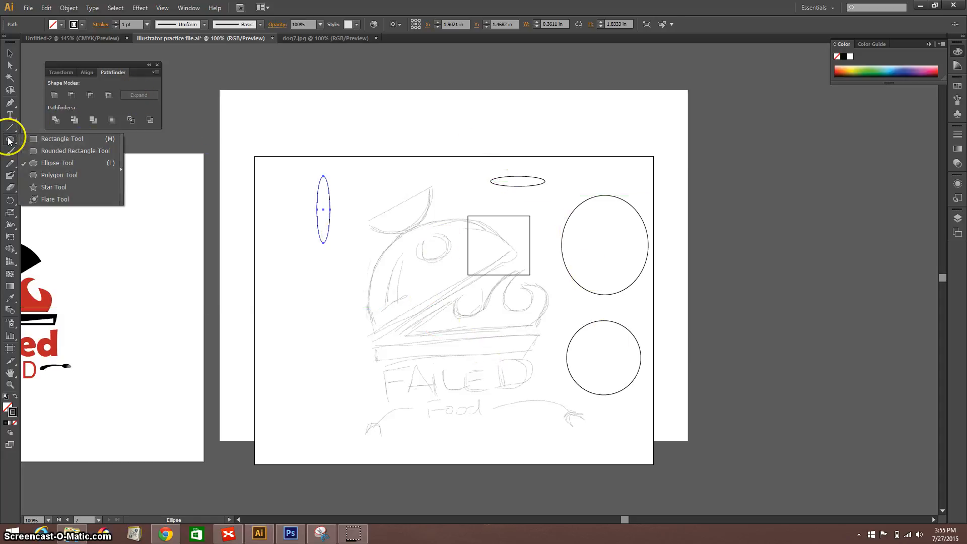
pyautogui.click(79, 154)
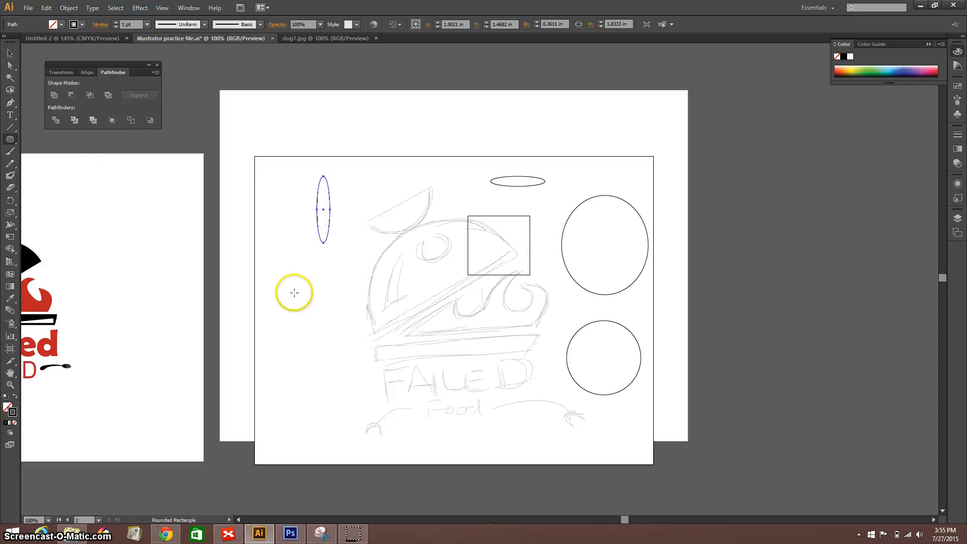
pyautogui.moveTo(281, 286); pyautogui.dragTo(339, 352)
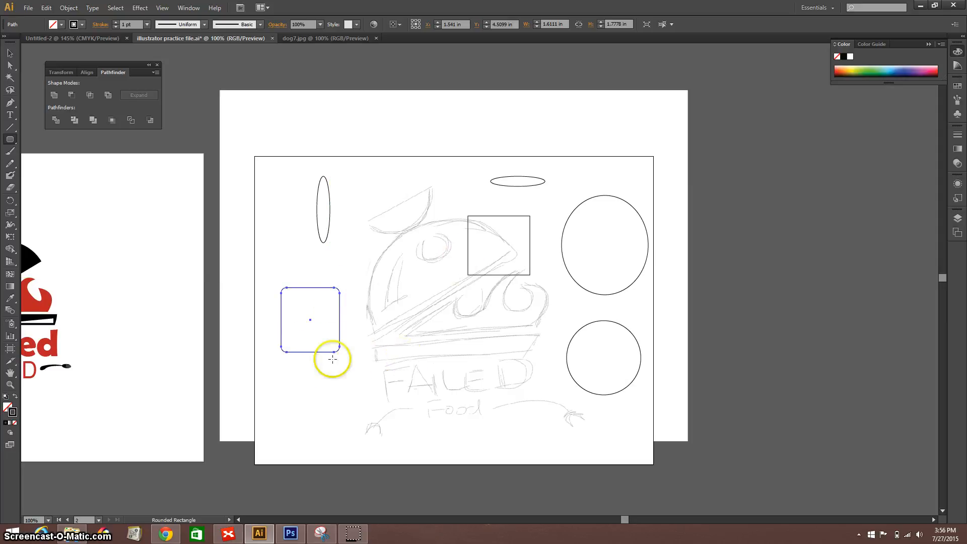
pyautogui.moveTo(290, 376); pyautogui.dragTo(344, 392)
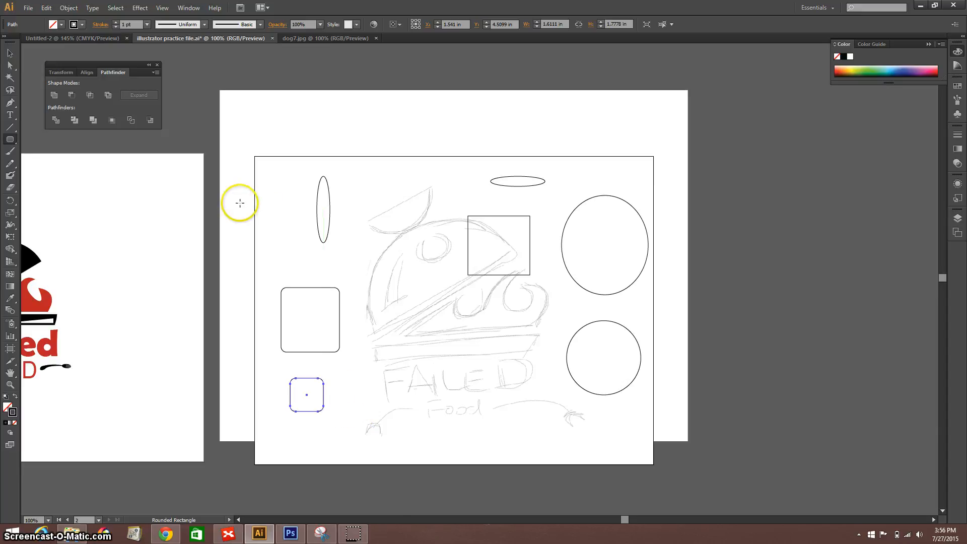
# Step: Draw a hexagon about 3.5 in wide with the Polygon tool, above the leaf of the sketch
pyautogui.click(9, 145)
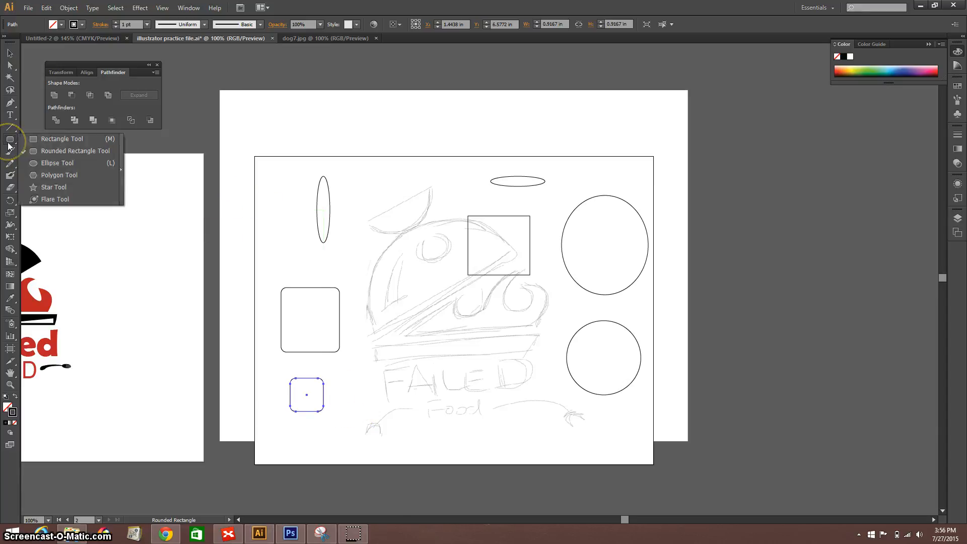
pyautogui.click(38, 174)
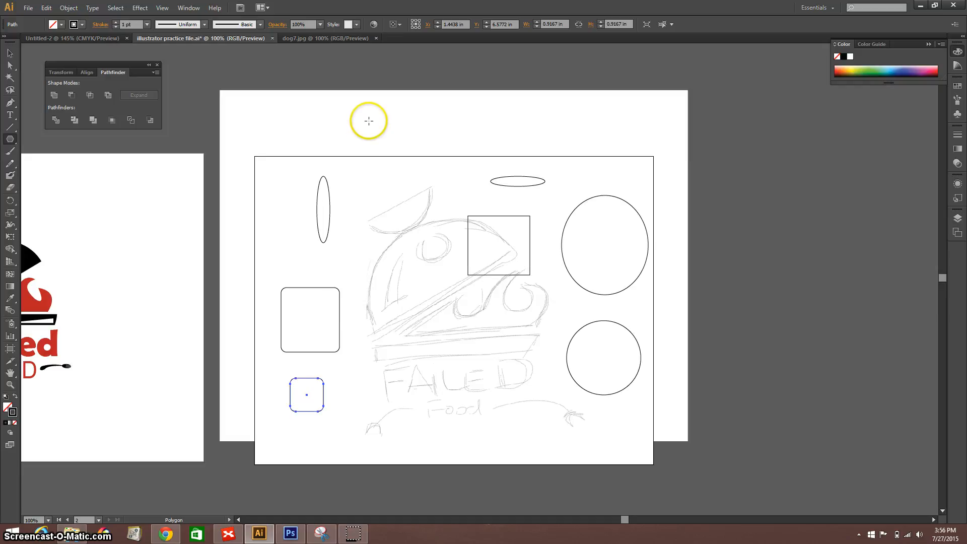
pyautogui.moveTo(368, 121); pyautogui.dragTo(432, 122)
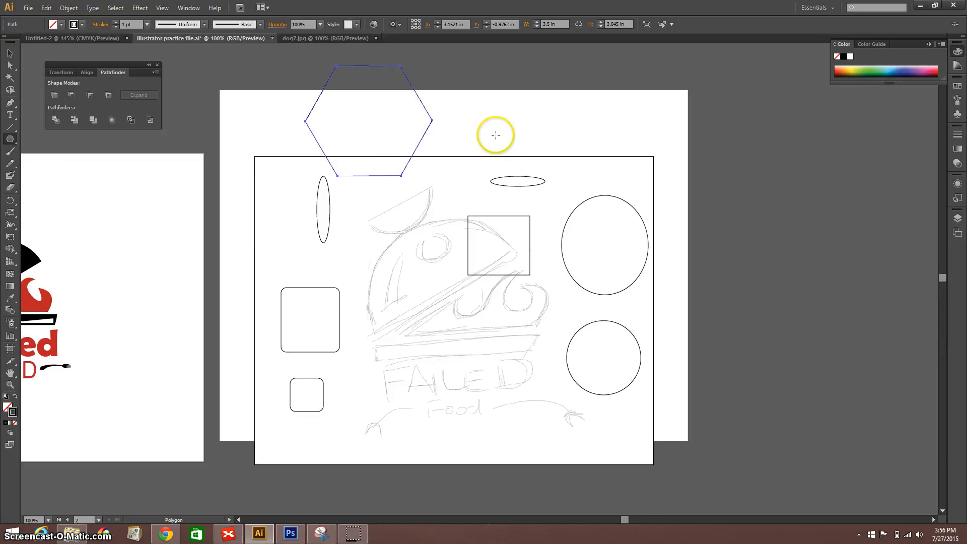
# Step: Create a three-sided polygon with a 1.7501 in radius beside the hexagon and scale it narrower
pyautogui.click(526, 132)
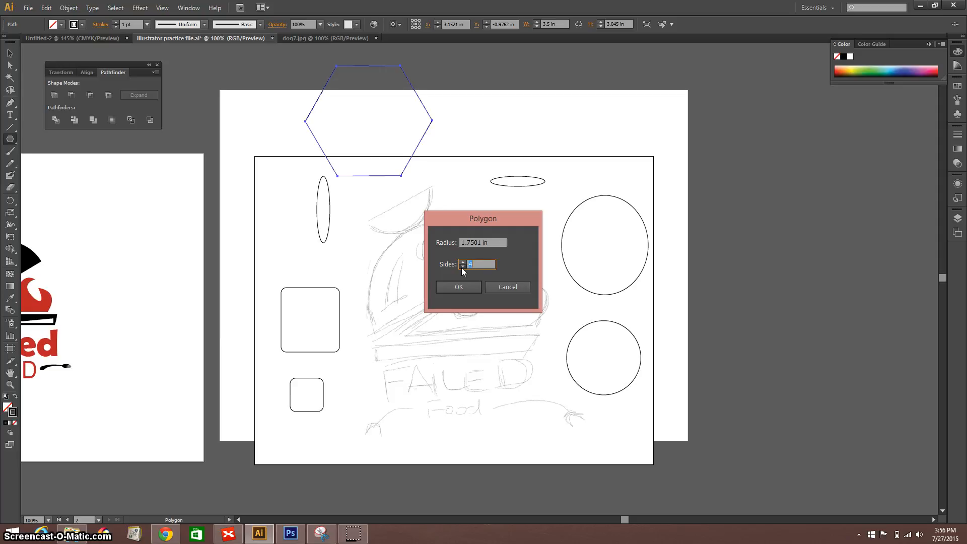
pyautogui.click(466, 285)
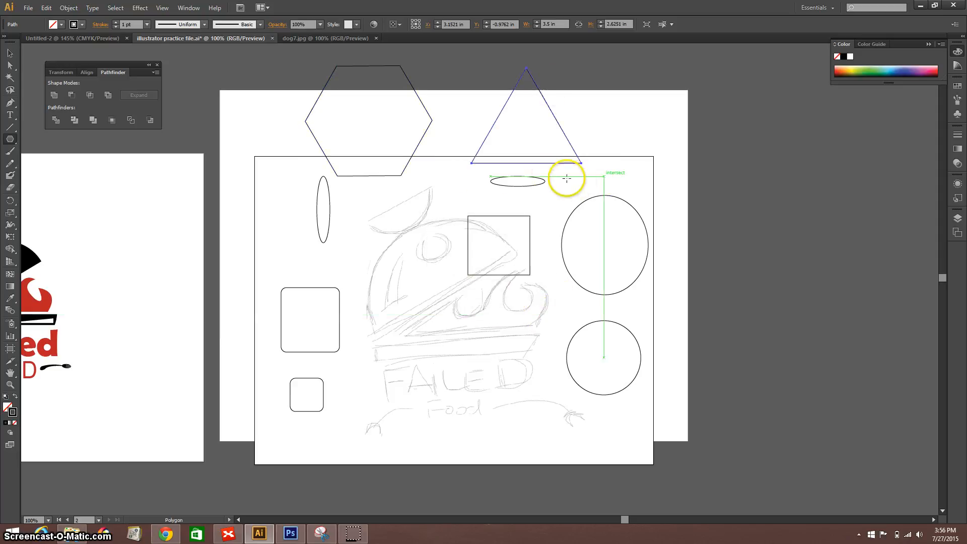
pyautogui.click(10, 53)
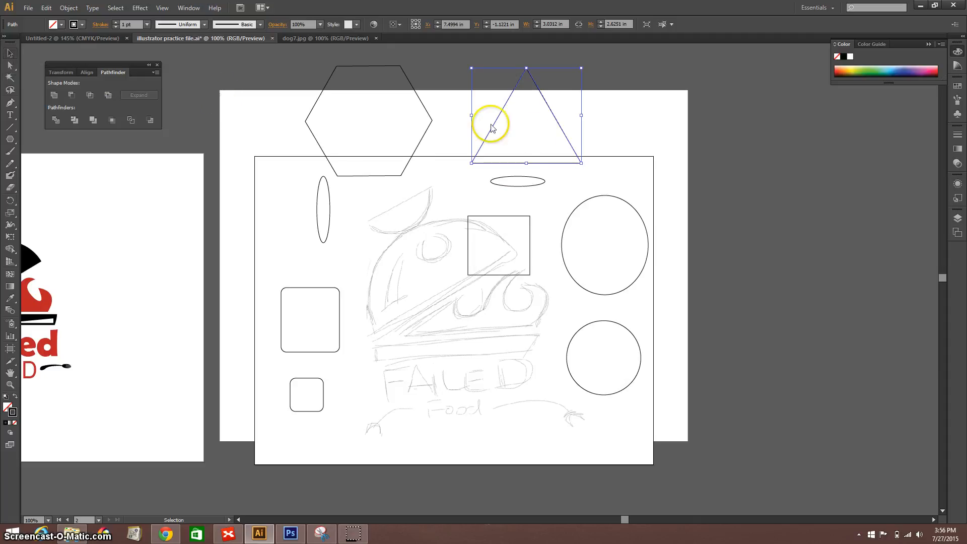
pyautogui.moveTo(581, 163); pyautogui.dragTo(561, 161)
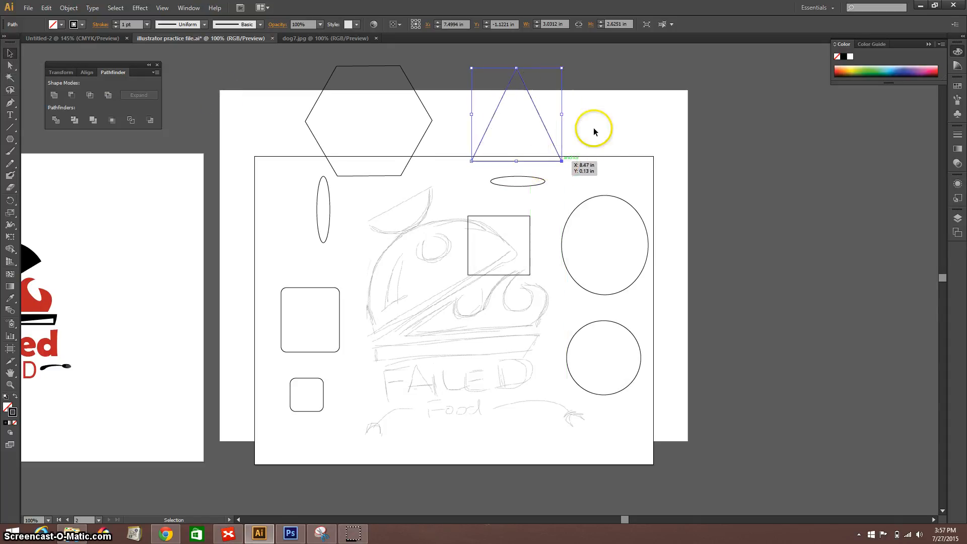
# Step: Scale the triangle beside the hexagon down to about 1.67 by 1.56 in
pyautogui.moveTo(562, 116); pyautogui.dragTo(654, 115)
pyautogui.moveTo(564, 71); pyautogui.dragTo(567, 110)
pyautogui.moveTo(654, 160); pyautogui.dragTo(531, 161)
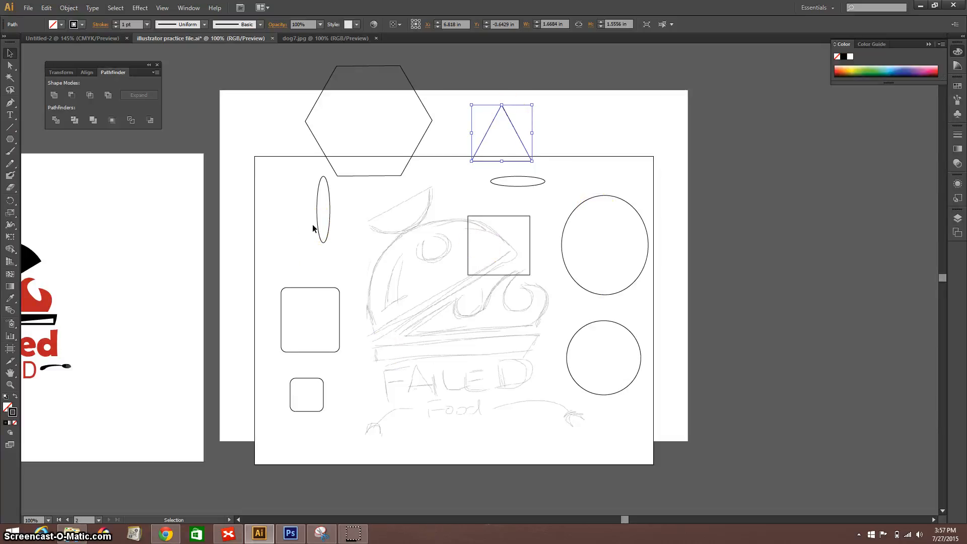
# Step: Create a rectangle of exactly 2 by 2 in and place it above the large ellipse
pyautogui.click(13, 145)
pyautogui.click(42, 139)
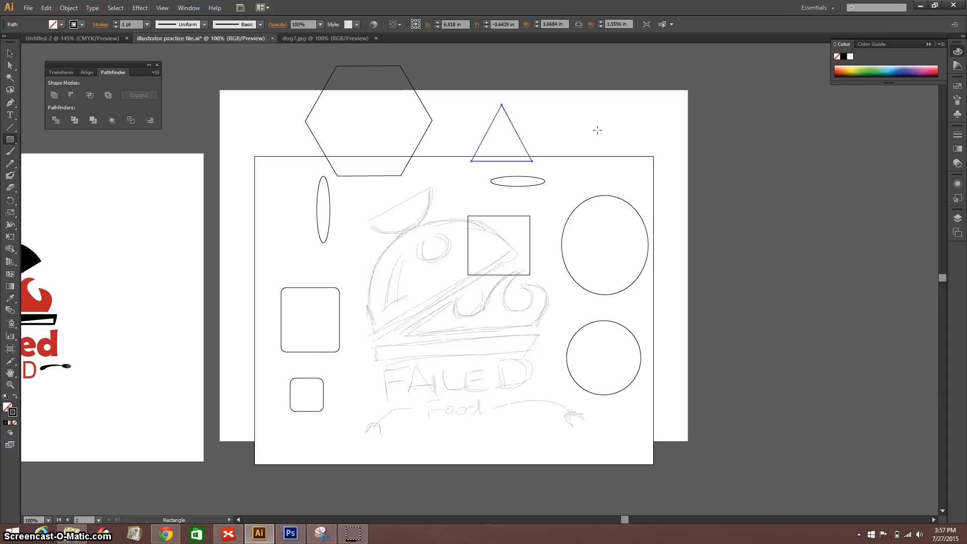
pyautogui.click(671, 160)
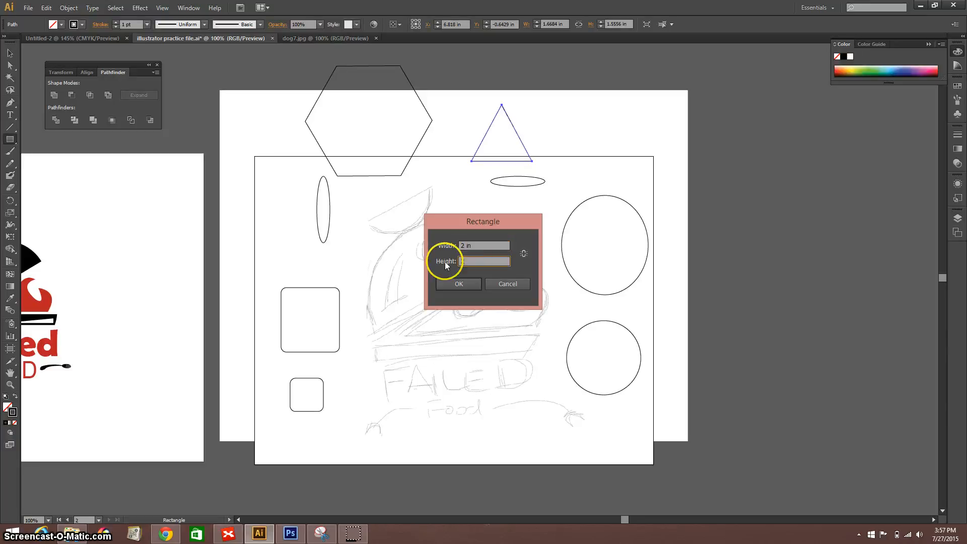
pyautogui.click(446, 285)
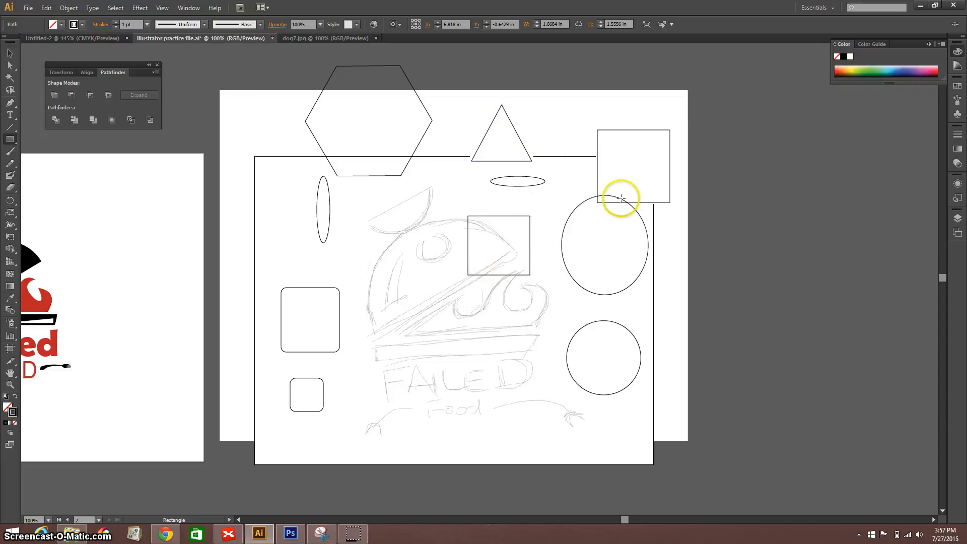
pyautogui.click(10, 52)
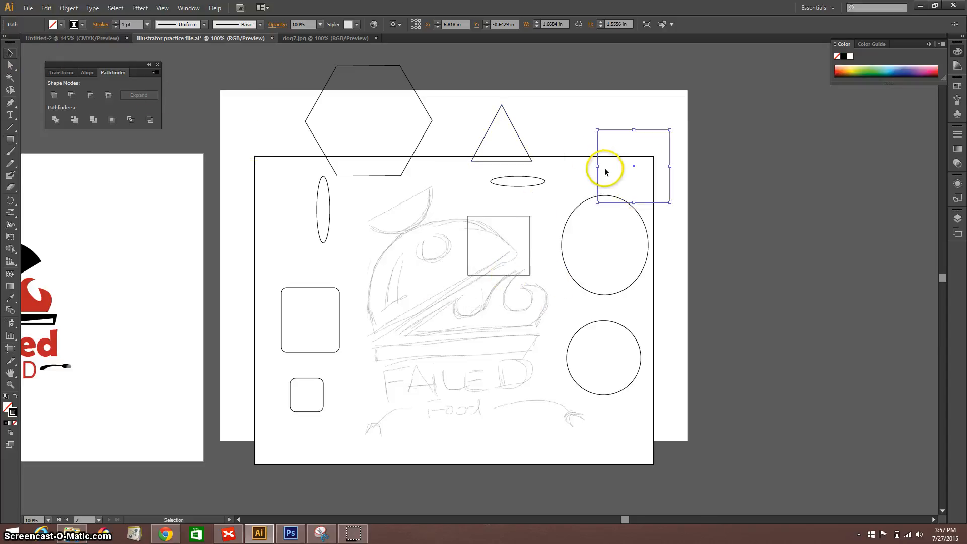
pyautogui.moveTo(598, 179); pyautogui.dragTo(577, 148)
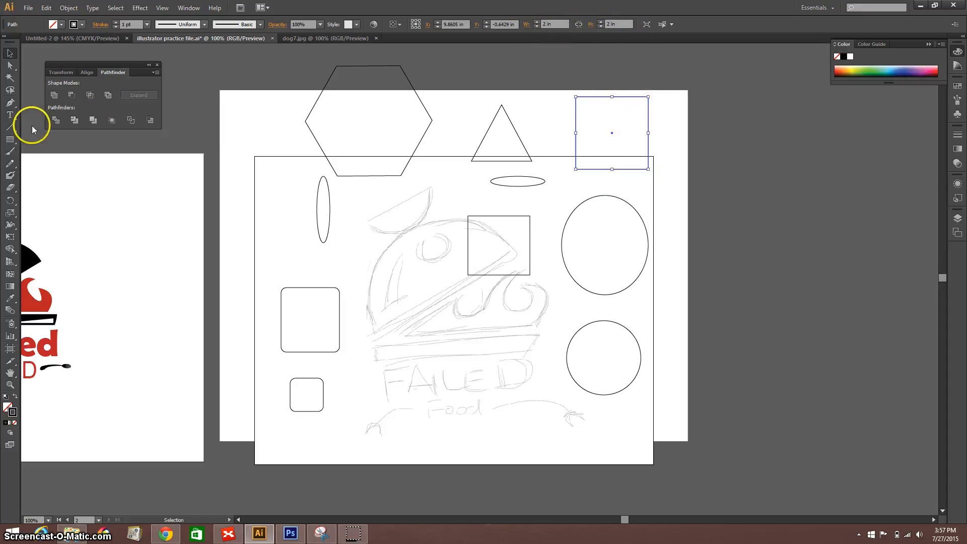
# Step: Create a rectangle 4 in wide and 2 in high over the Food lettering of the sketch
pyautogui.click(11, 139)
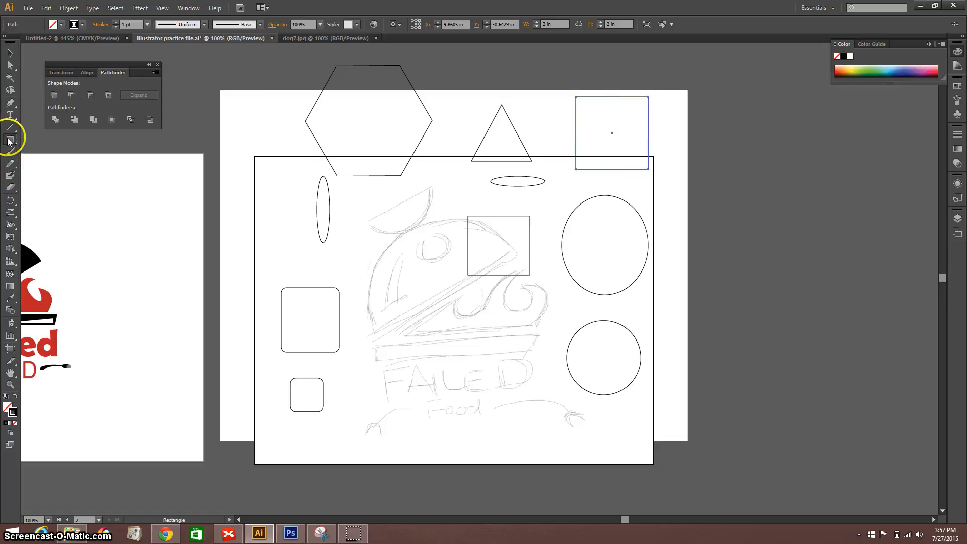
pyautogui.moveTo(9, 141); pyautogui.dragTo(44, 147)
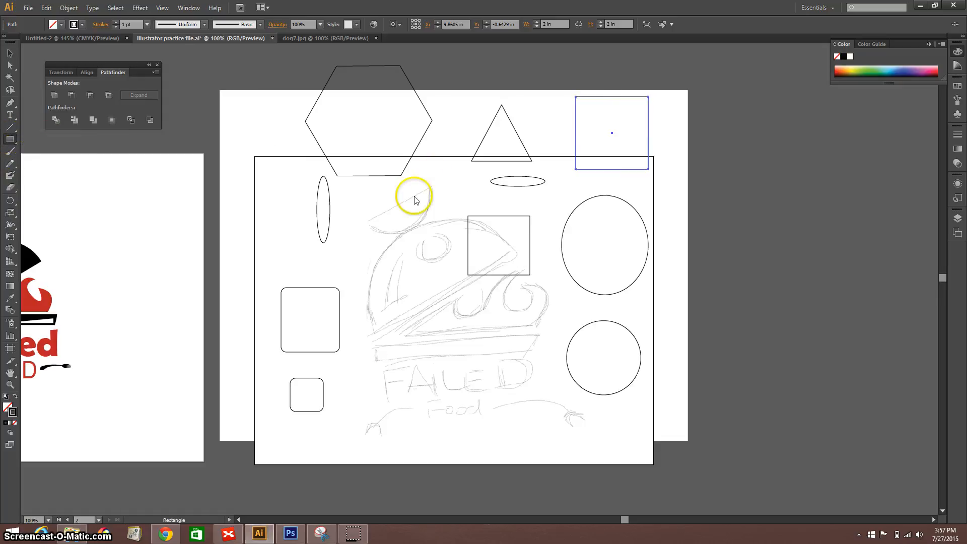
pyautogui.click(405, 400)
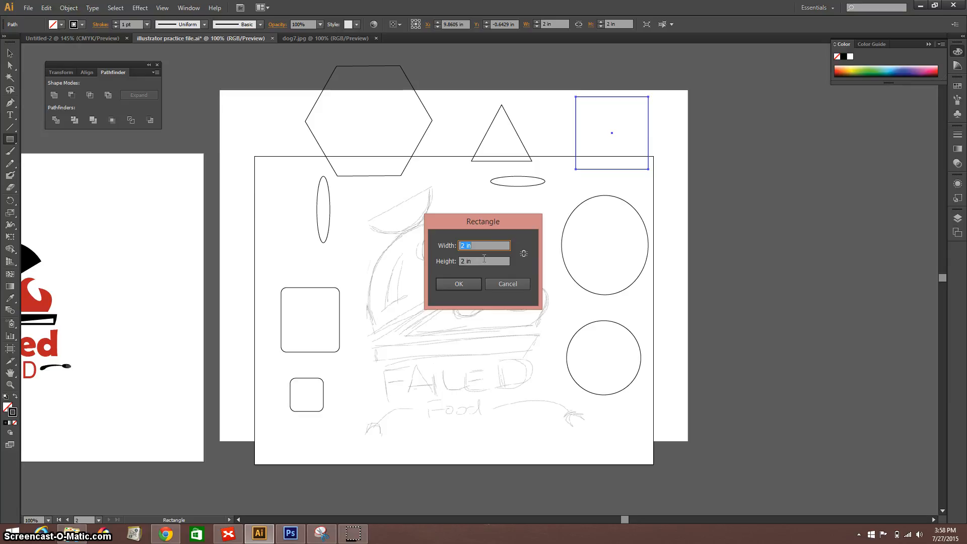
pyautogui.write('4')
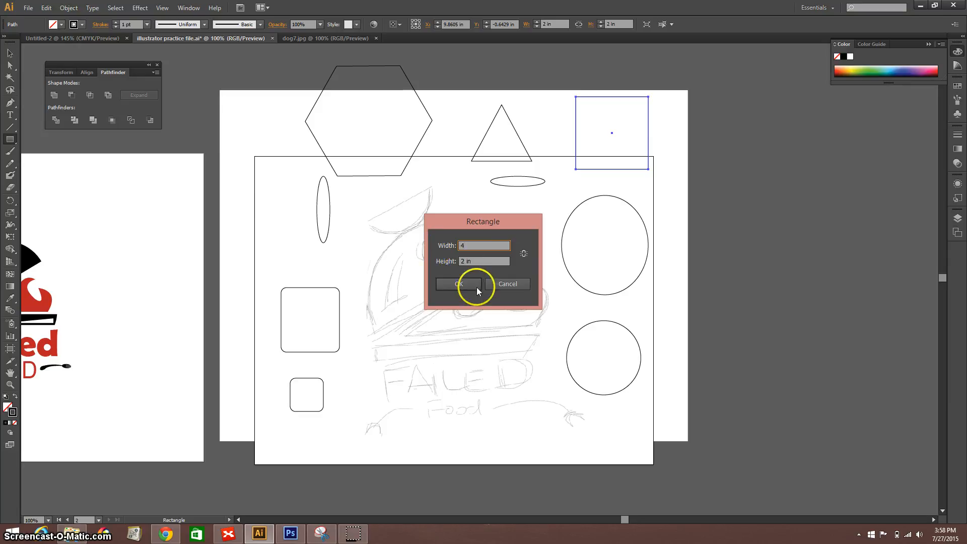
pyautogui.click(459, 282)
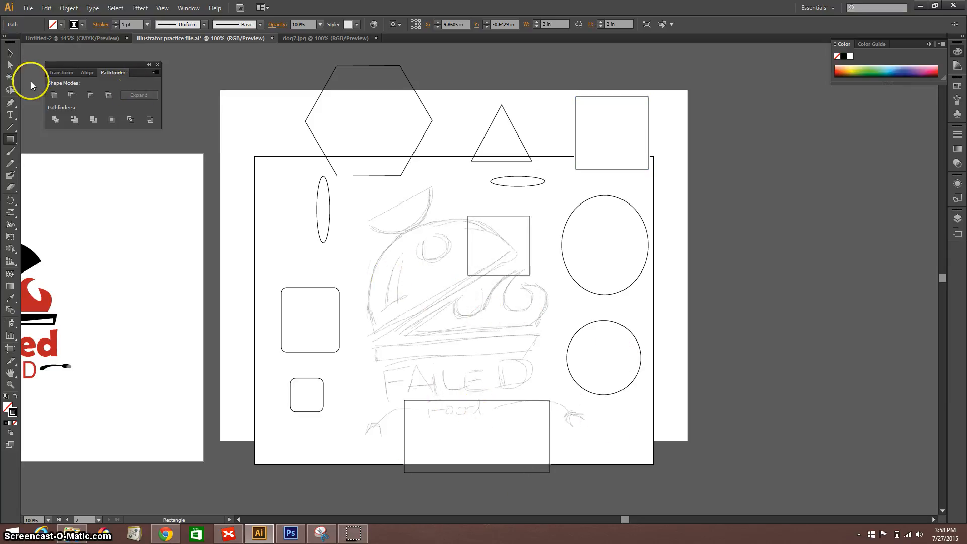
pyautogui.click(9, 55)
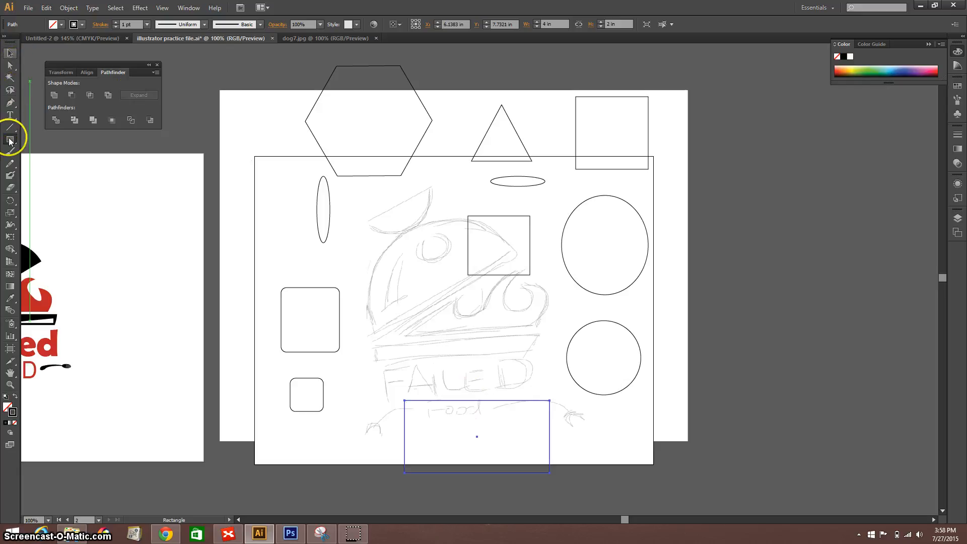
# Step: Create a 2 by 2 in circle with the Ellipse tool and move it over the start of the FAILED lettering
pyautogui.moveTo(10, 142); pyautogui.dragTo(55, 140)
pyautogui.press('l')
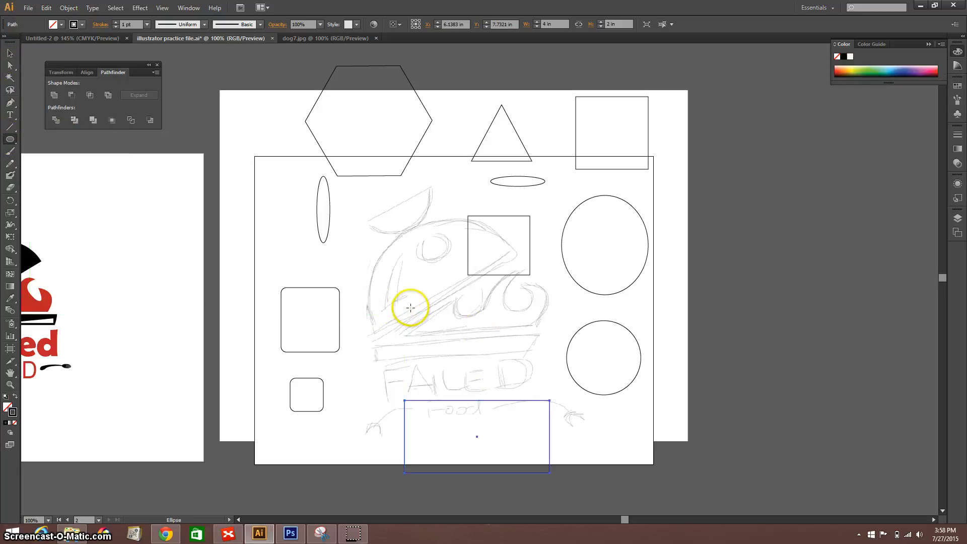
pyautogui.click(410, 307)
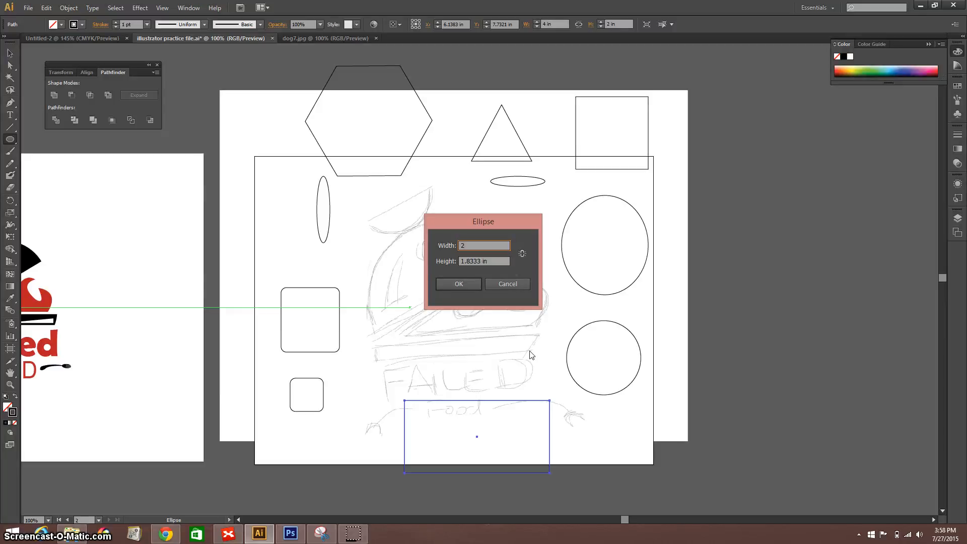
pyautogui.click(461, 284)
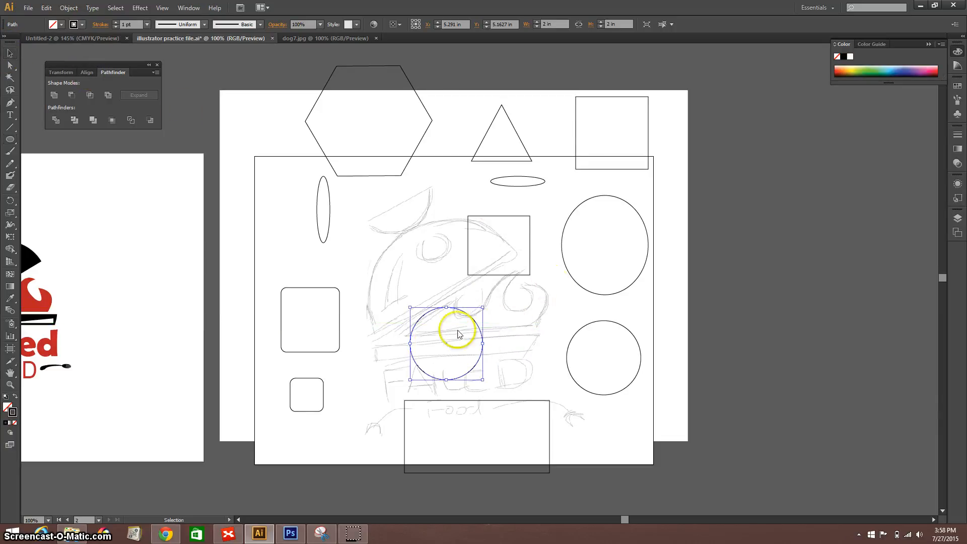
pyautogui.press('v')
pyautogui.moveTo(476, 325); pyautogui.dragTo(437, 368)
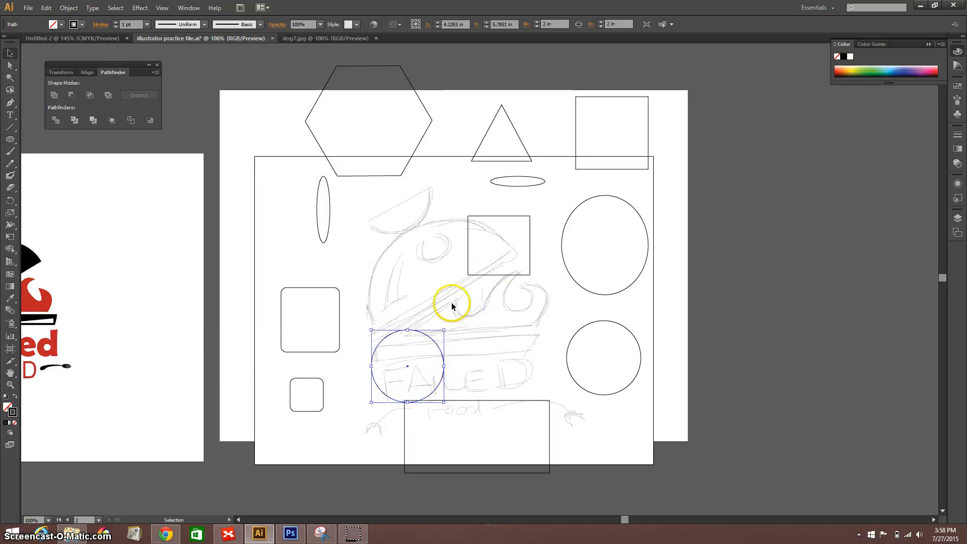
# Step: Examine the finished Failed Food logo beside the sketch and check the Illustrator Basics quest list in XMind
pyautogui.press('space')
pyautogui.moveTo(181, 282); pyautogui.dragTo(567, 270)
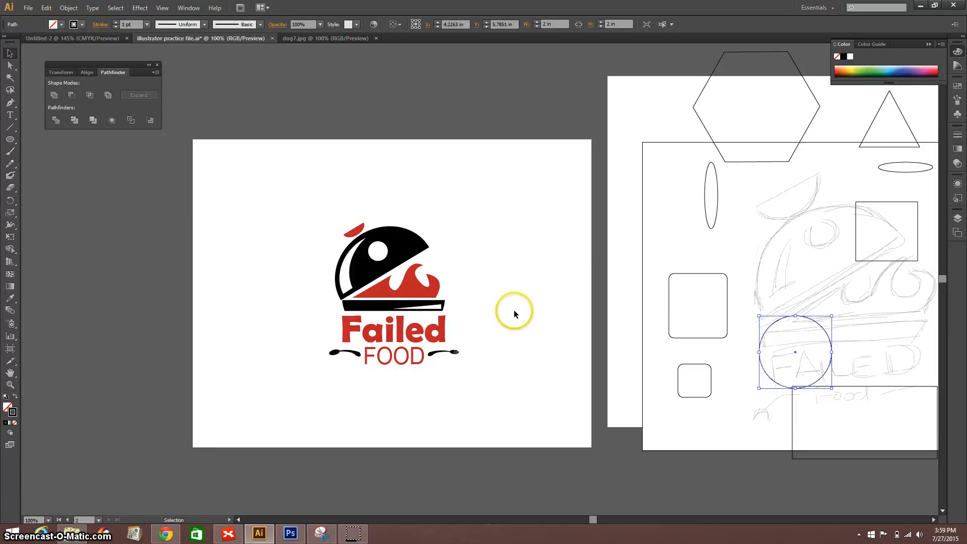
pyautogui.moveTo(648, 295); pyautogui.dragTo(350, 332)
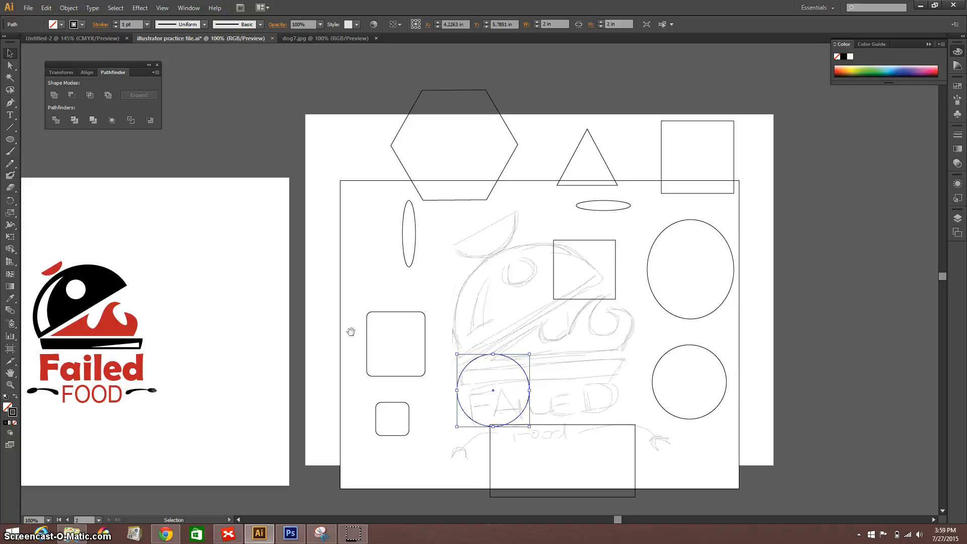
pyautogui.click(228, 535)
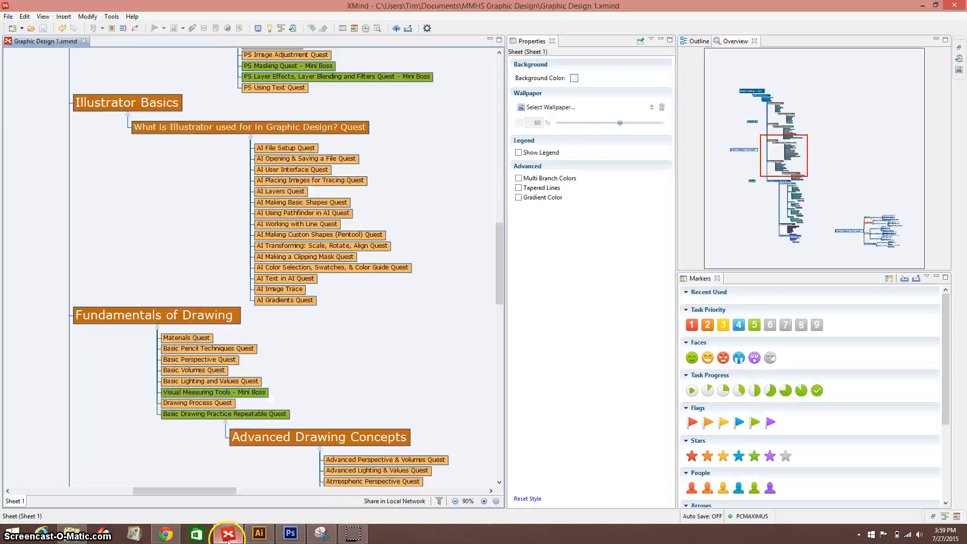
pyautogui.click(325, 246)
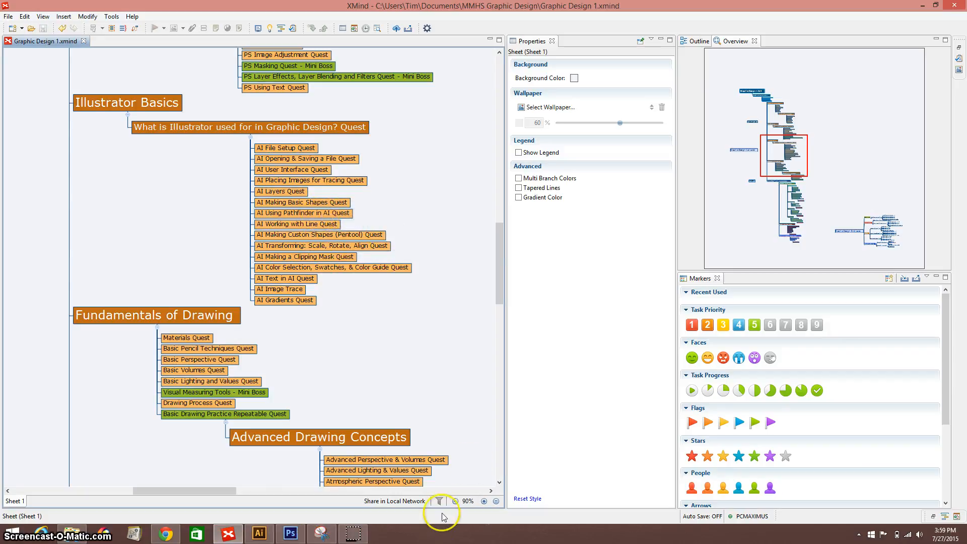
# Step: Return to Illustrator and delete all the practice shapes, keeping the sketch
pyautogui.click(259, 533)
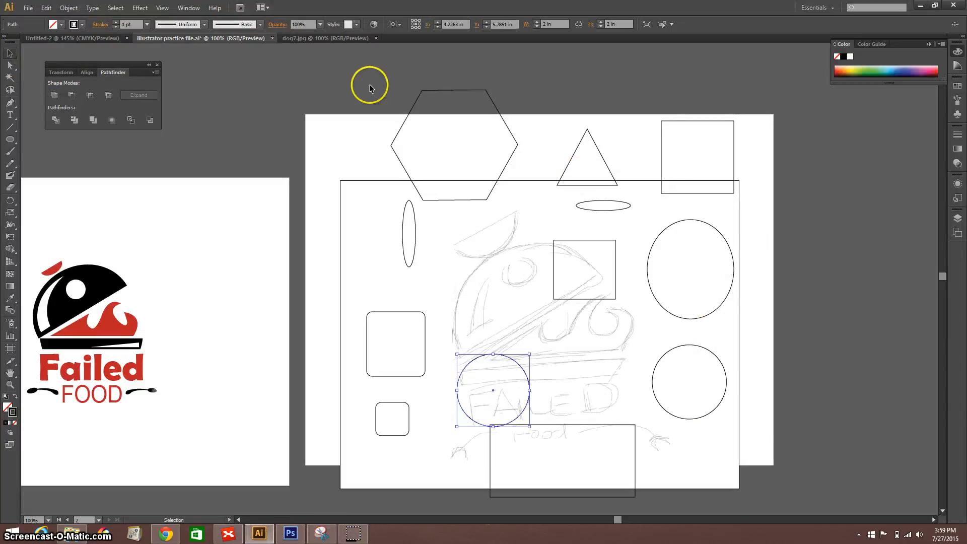
pyautogui.moveTo(369, 88); pyautogui.dragTo(784, 499)
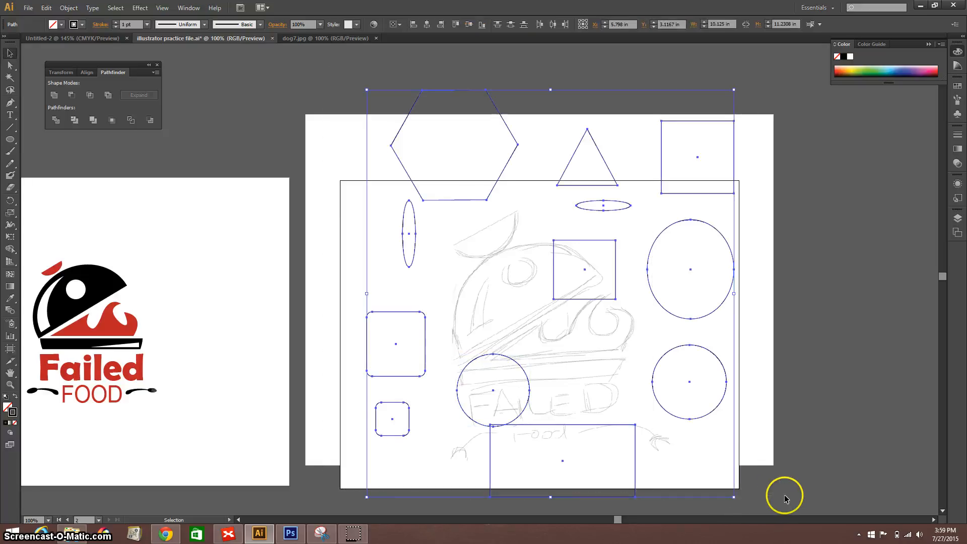
pyautogui.press('Delete')
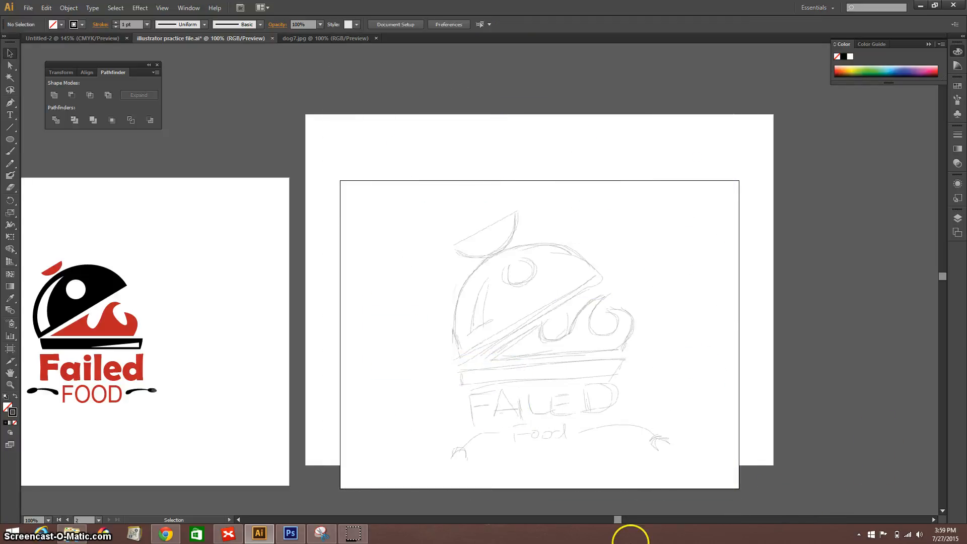